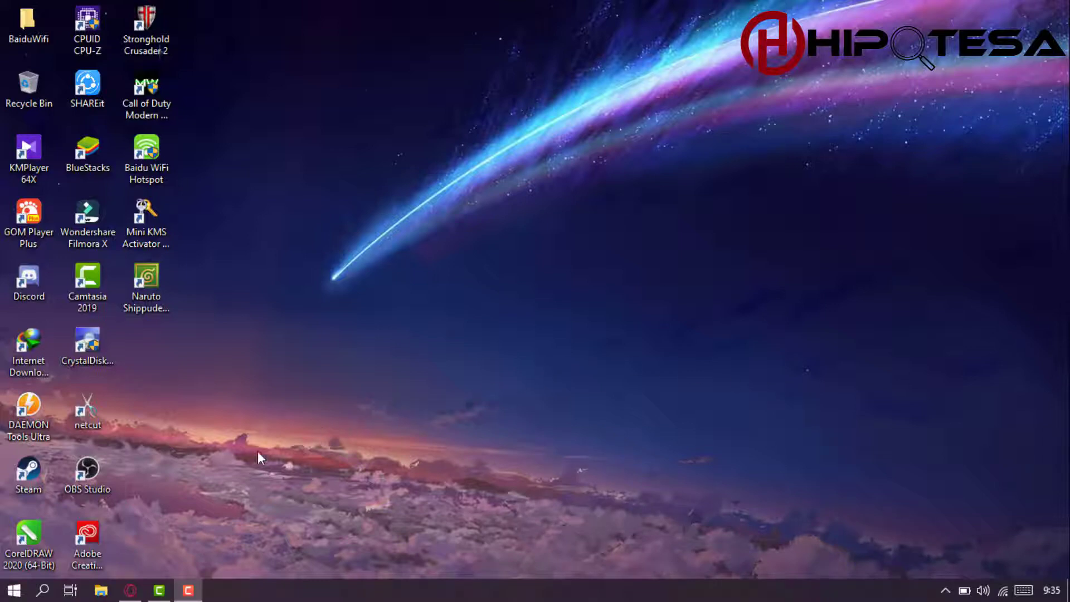
Switch to Camtasia and split the San Andreas clip on Track 2 at 0:03:21;20.
click(160, 591)
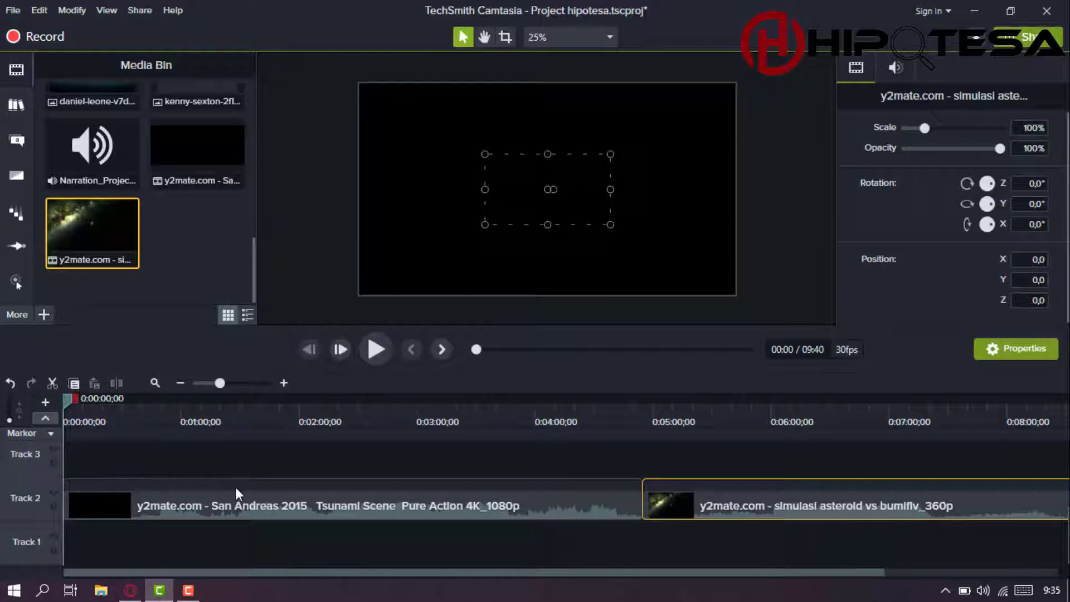
scroll(235, 487, down, 2)
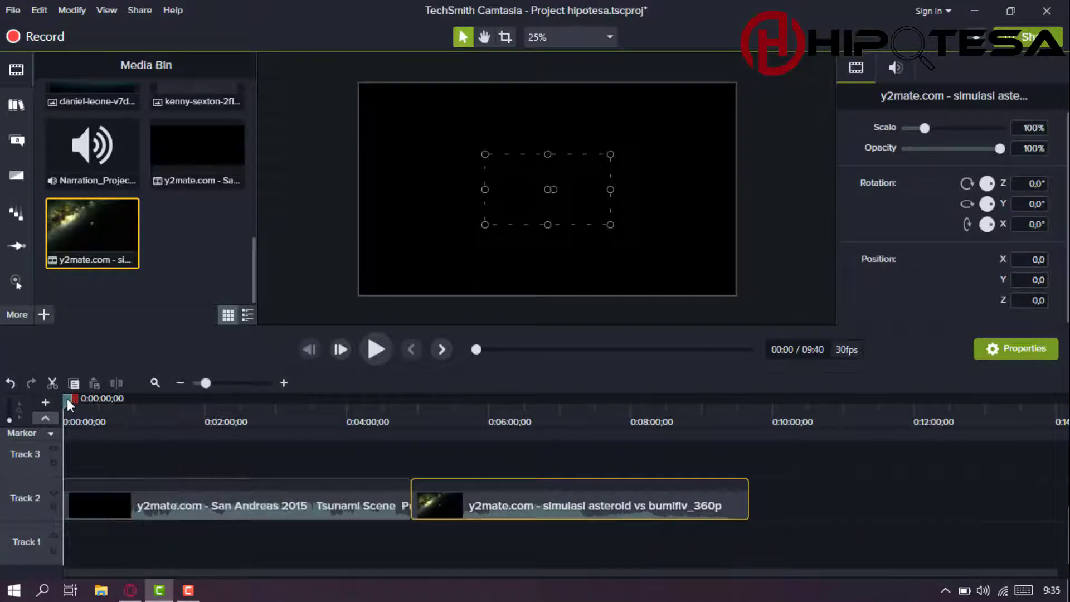
drag(66, 399, 305, 401)
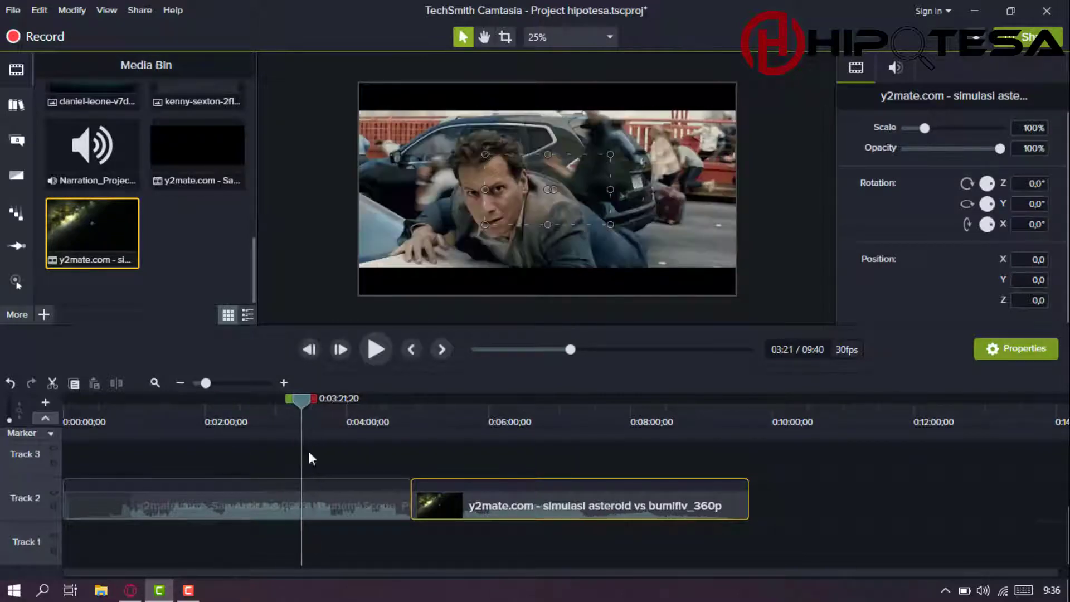
click(312, 509)
key(s)
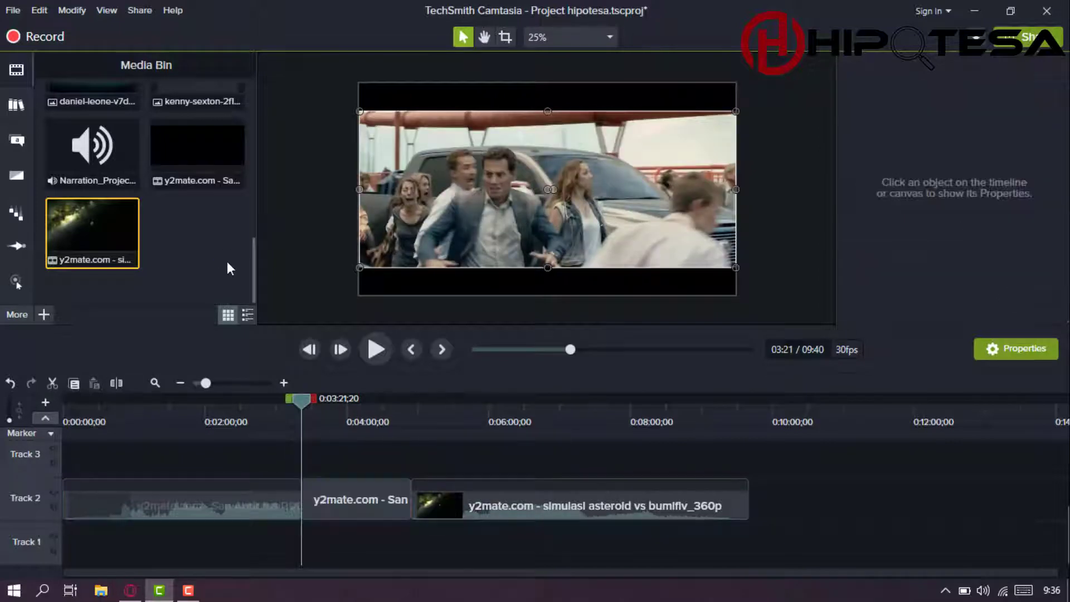
Split the remaining San Andreas part on Track 2 again, isolating a middle piece about 16 seconds long.
mouse_move(298, 399)
mouse_down()
mouse_move(405, 404)
mouse_move(418, 451)
mouse_move(415, 398)
mouse_move(306, 401)
mouse_up()
scroll(357, 479, up, 2)
click(387, 504)
key(s)
click(391, 510)
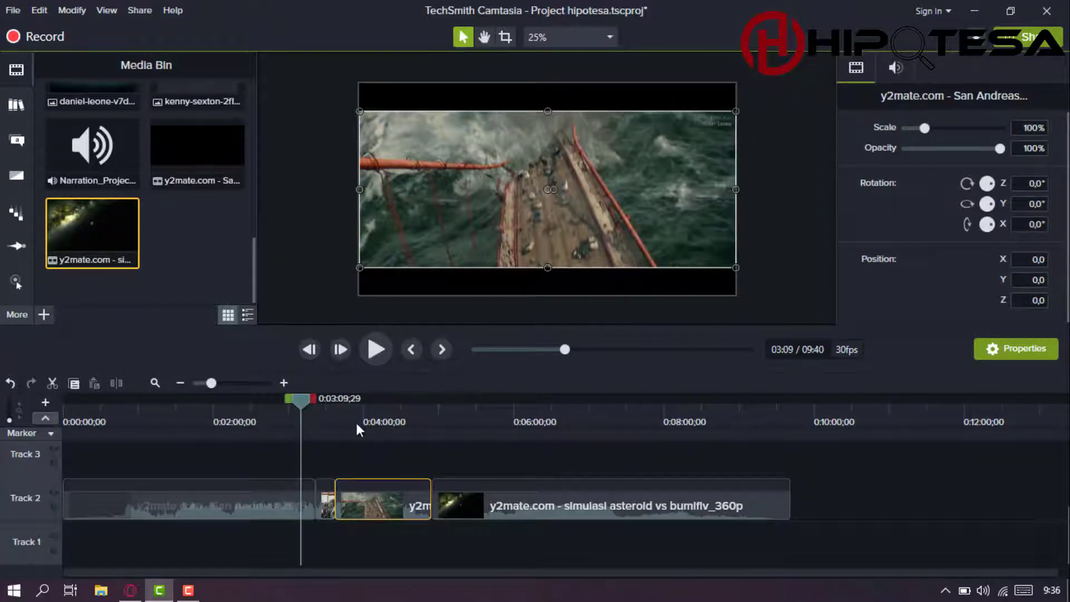
Add a Clip Speed effect to the short middle San Andreas piece.
click(329, 551)
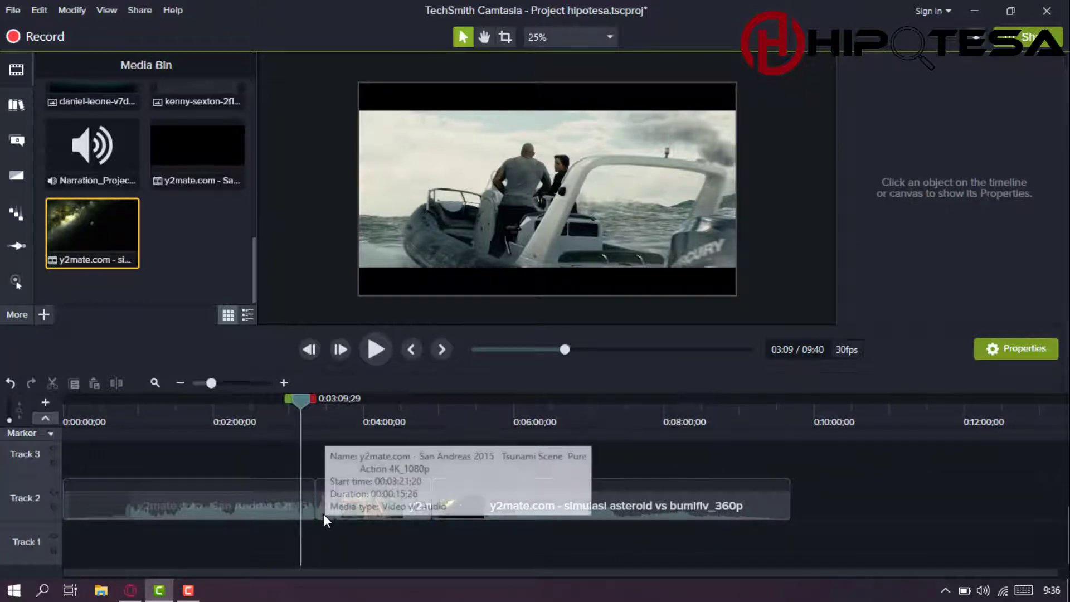
scroll(330, 495, up, 2)
scroll(459, 508, up, 2)
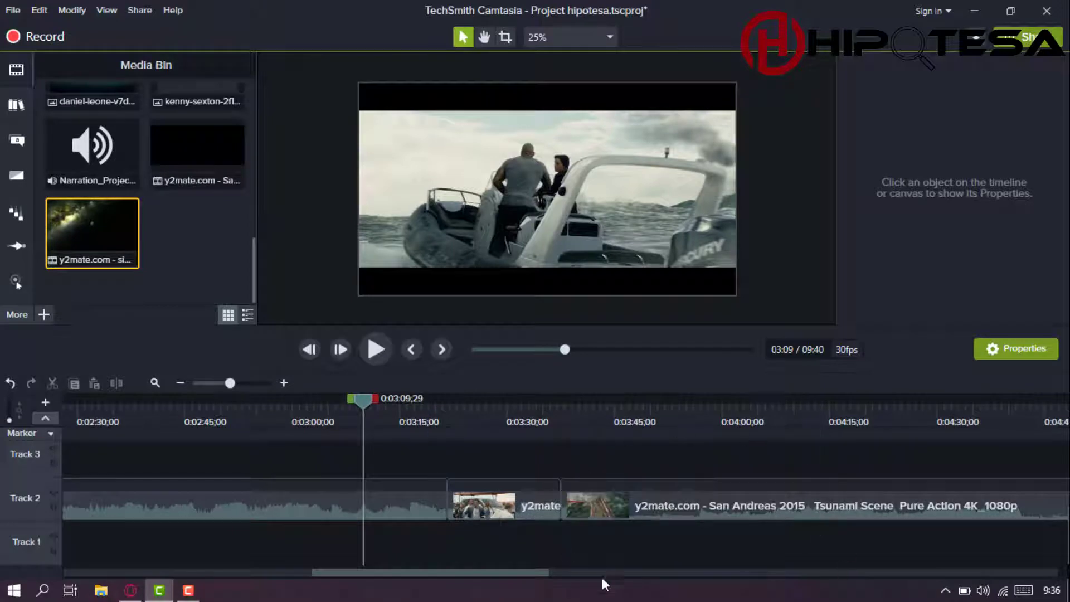
click(494, 509)
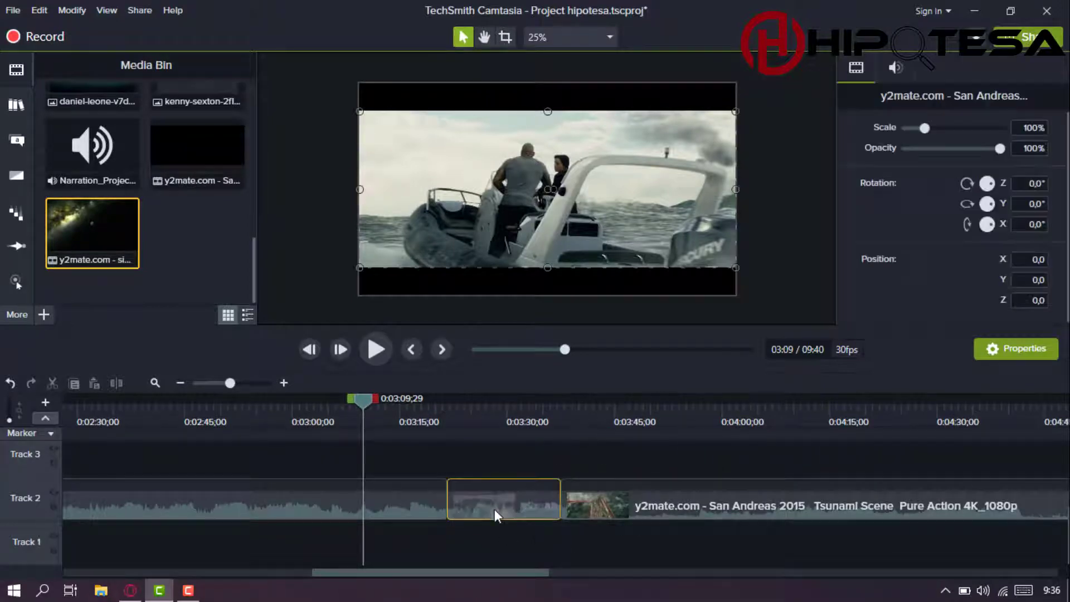
right_click(500, 499)
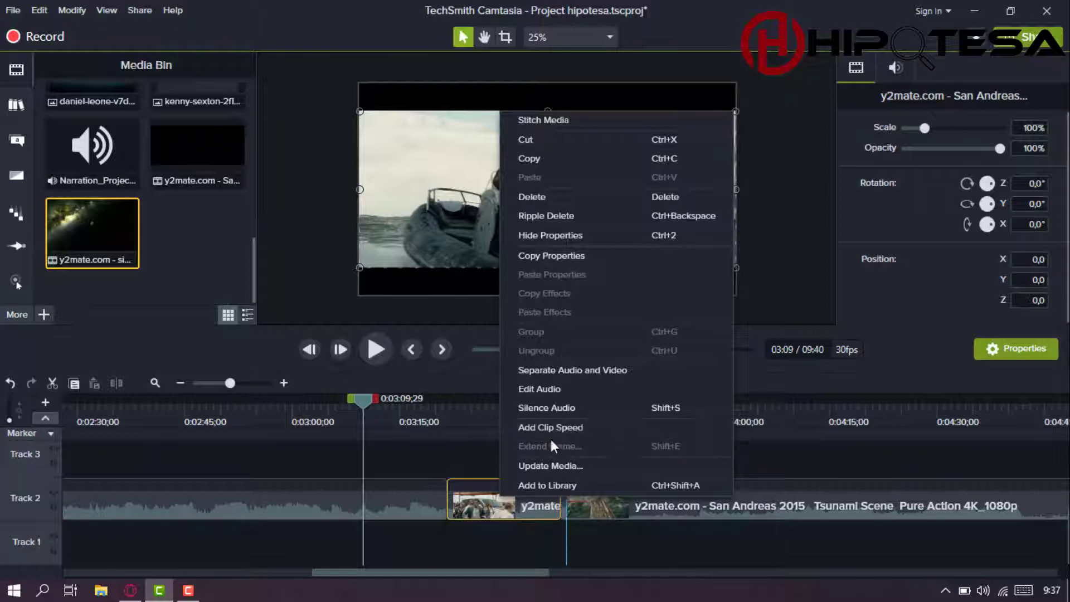
click(531, 428)
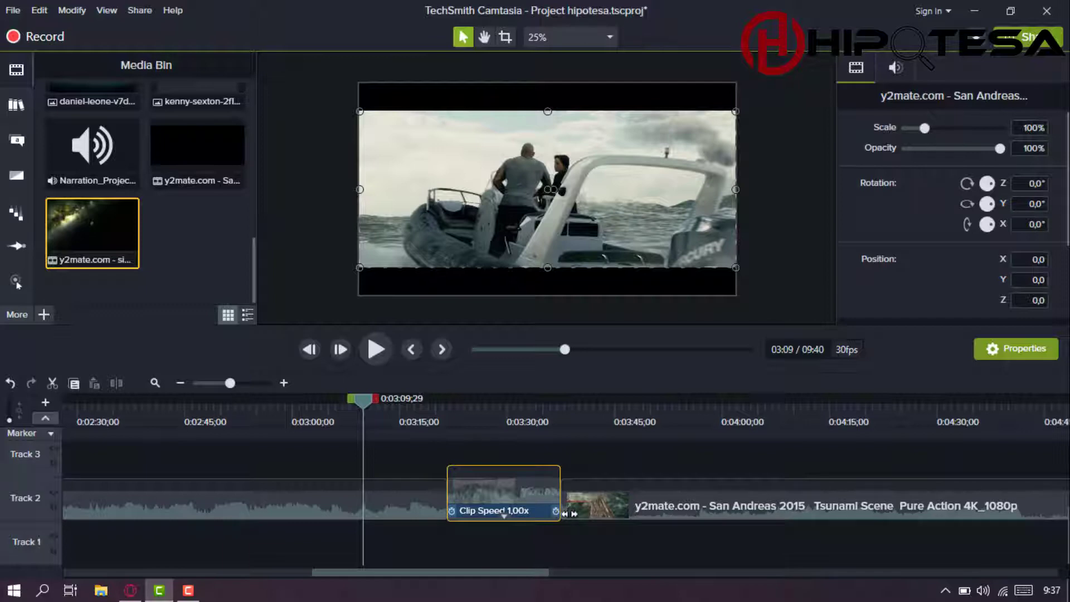
Undo the middle piece's Clip Speed effect and shift the two clips following it about 40 seconds along Track 2, leaving a gap.
click(597, 508)
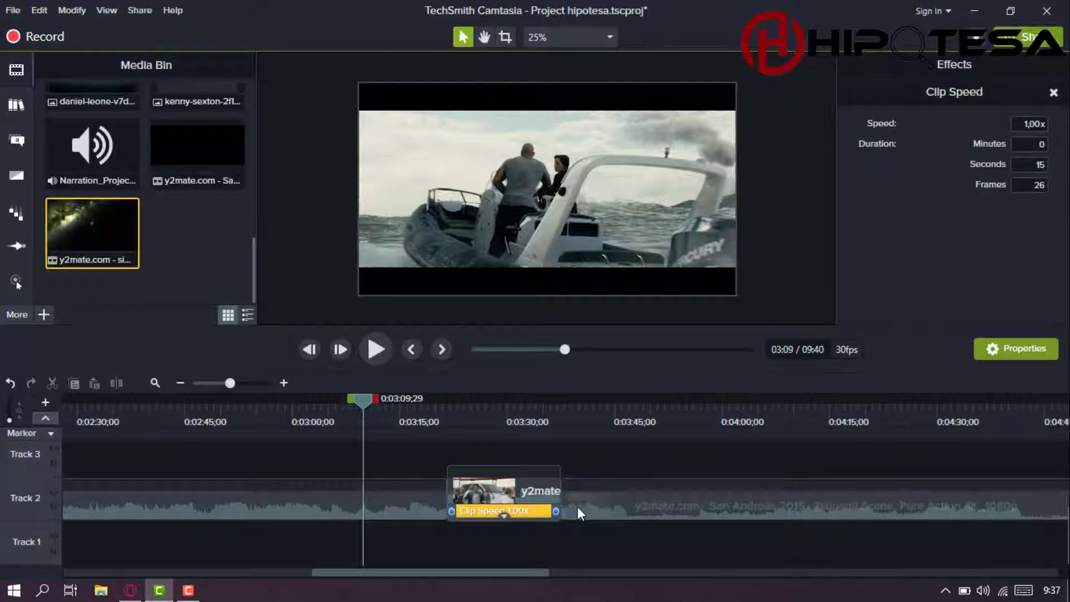
scroll(578, 507, down, 1)
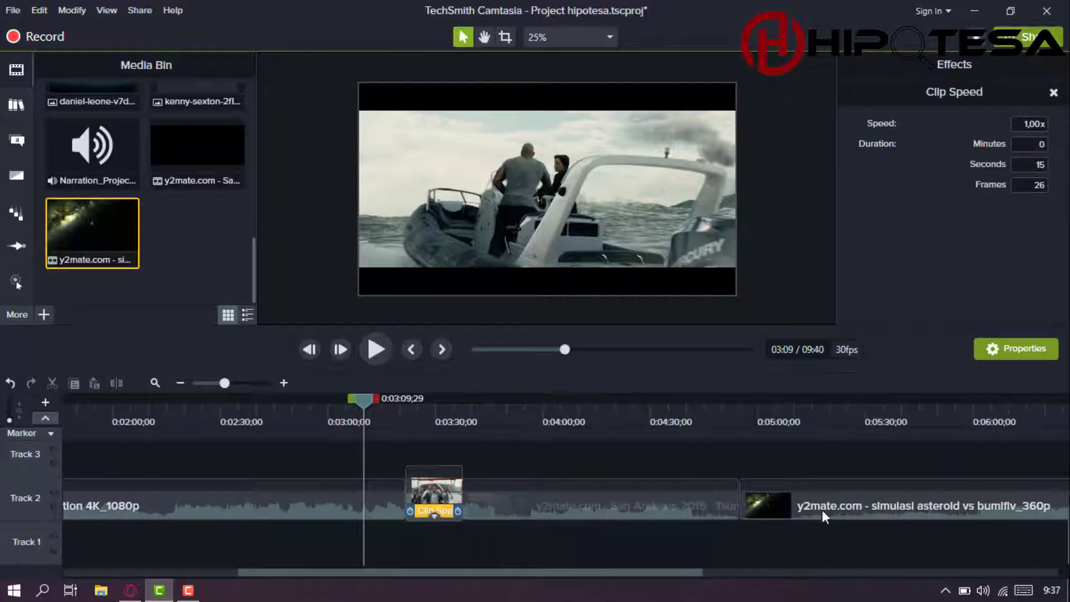
click(632, 512)
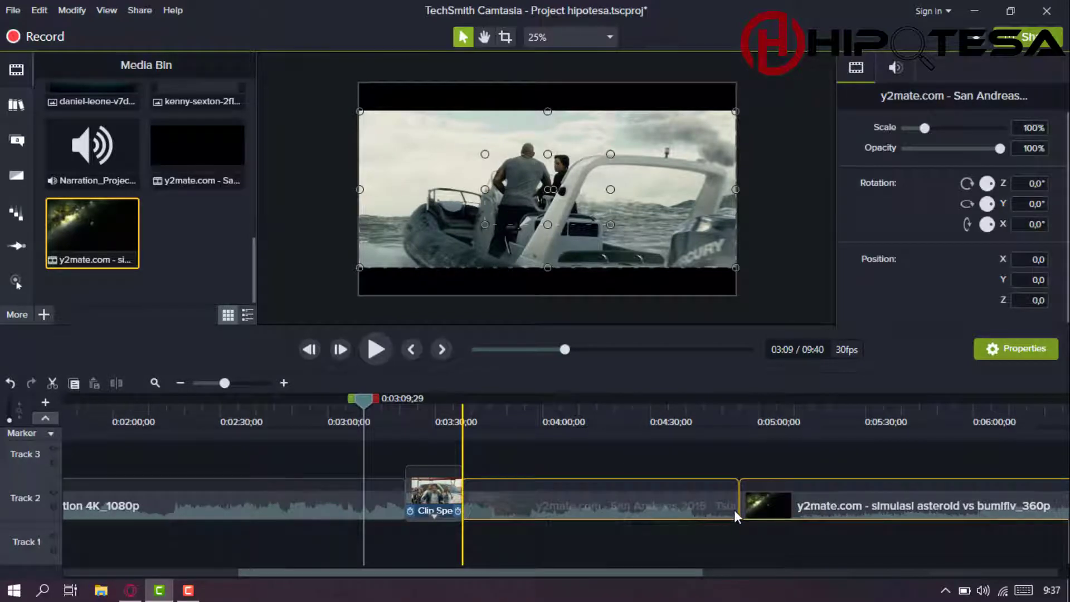
key(ctrl+z)
click(484, 530)
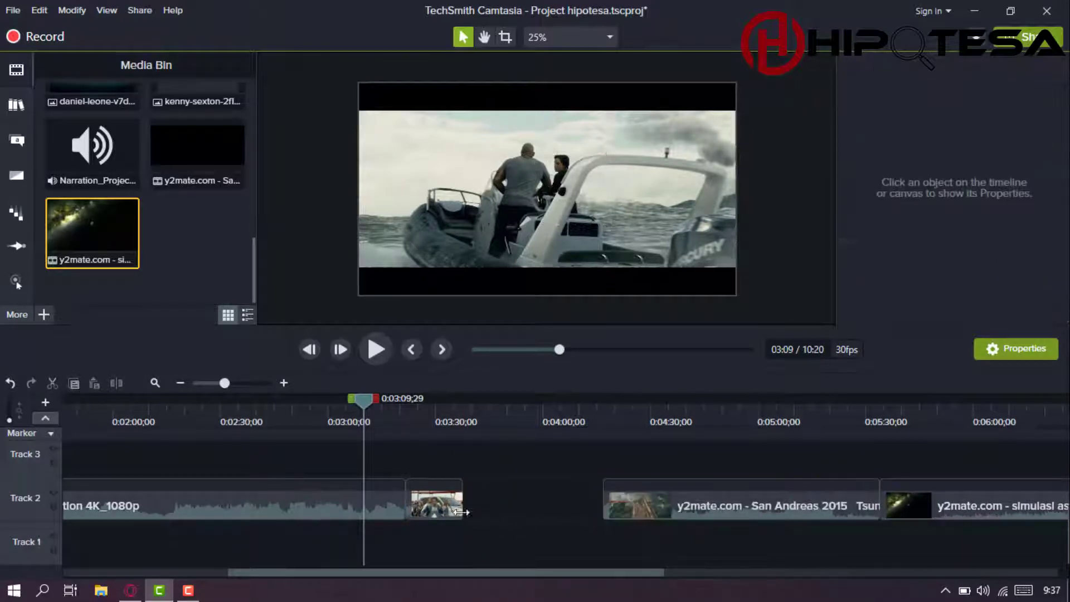
Apply Clip Speed to the short San Andreas piece and stretch it to 0.58x speed, lasting 27 seconds 7 frames.
click(439, 509)
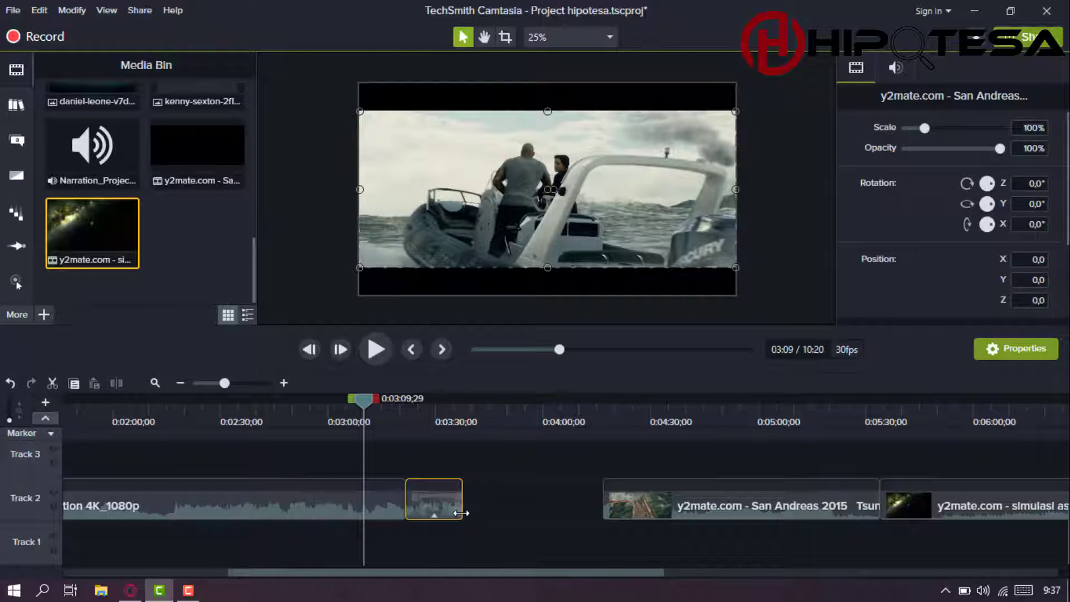
key(c)
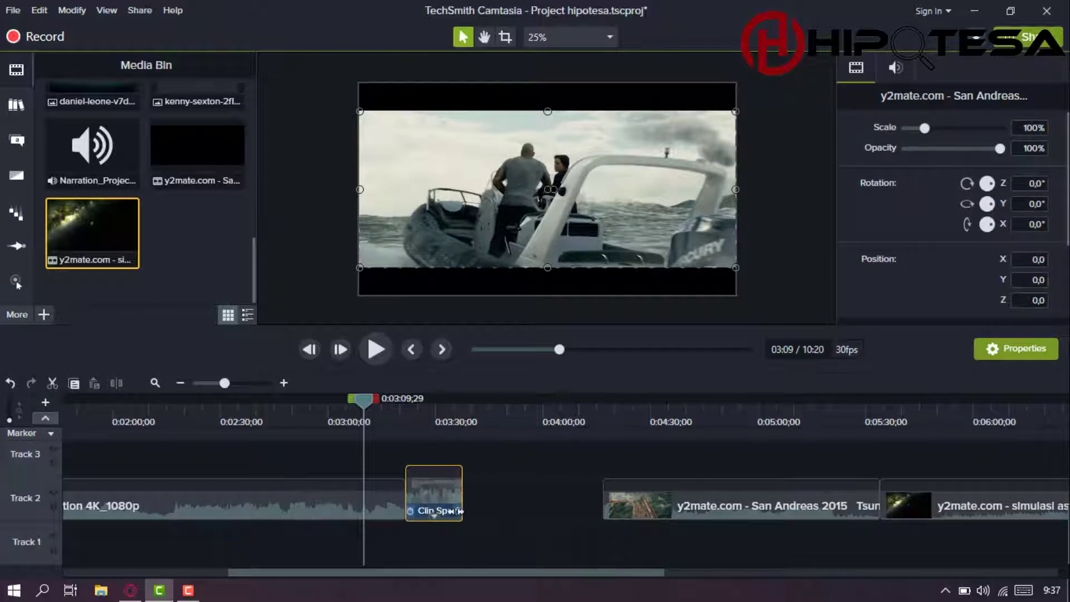
click(441, 511)
mouse_move(484, 512)
mouse_down()
mouse_move(598, 509)
mouse_move(481, 510)
mouse_move(477, 522)
mouse_move(584, 520)
mouse_move(483, 524)
mouse_move(549, 515)
mouse_move(483, 513)
mouse_up()
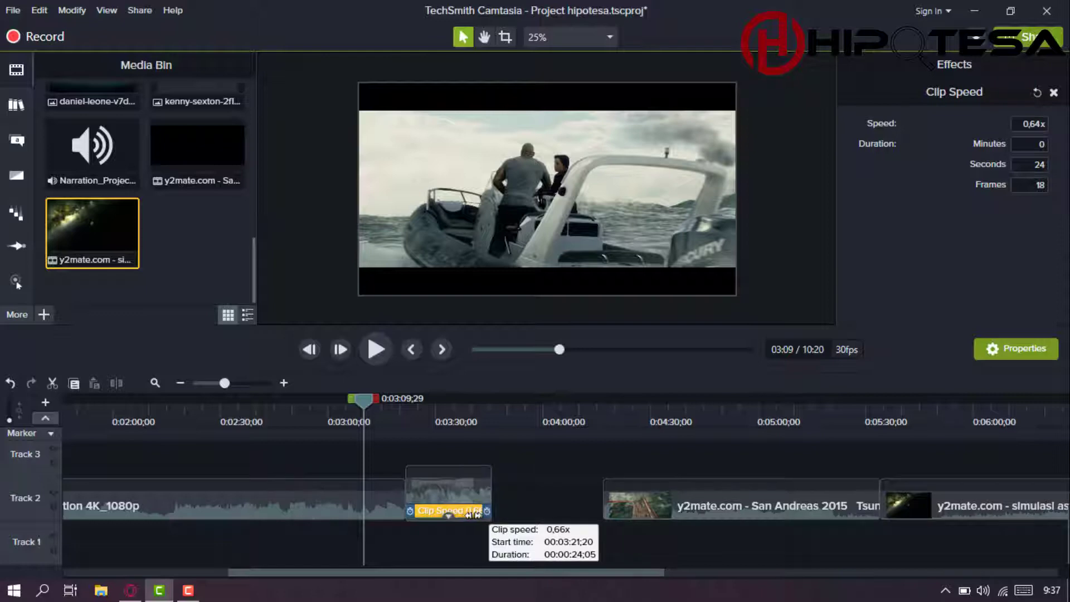
drag(468, 514, 498, 518)
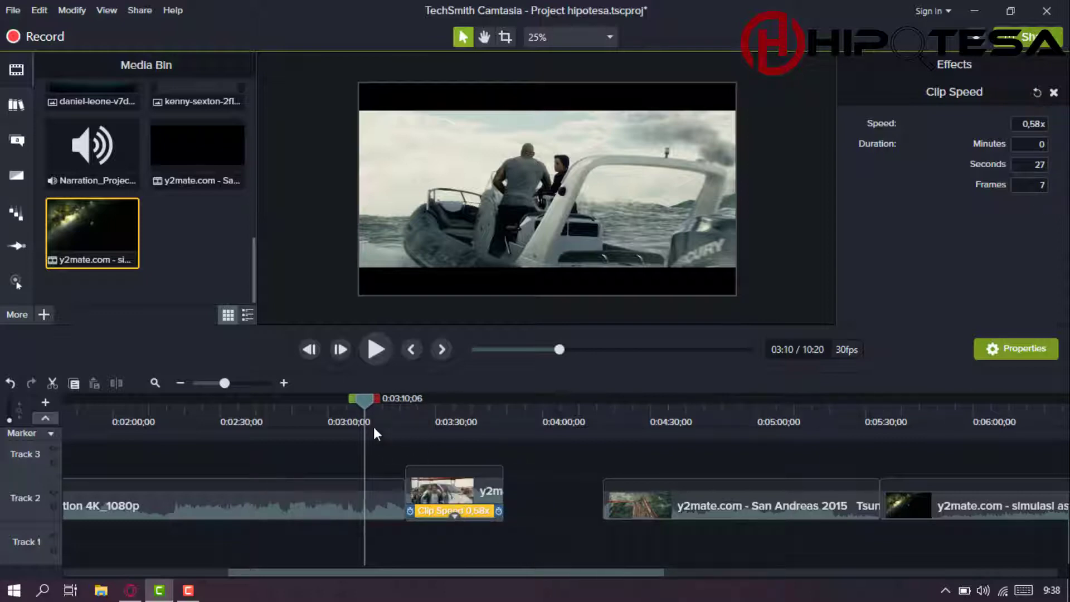
Play back the slowed San Andreas piece from near its start and look over its Clip Speed duration values.
click(378, 413)
click(409, 403)
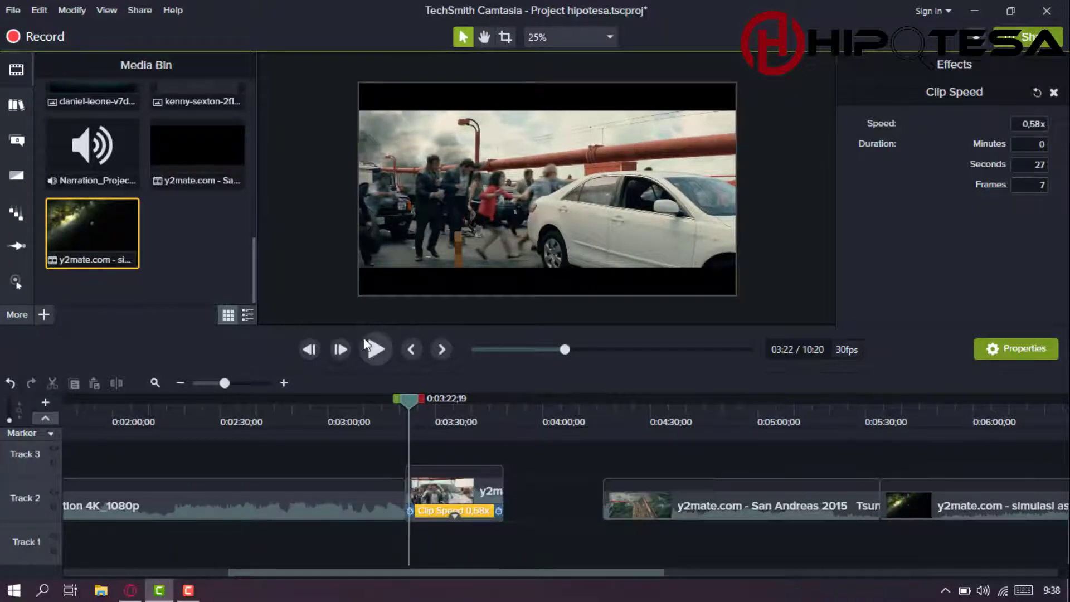
key(space)
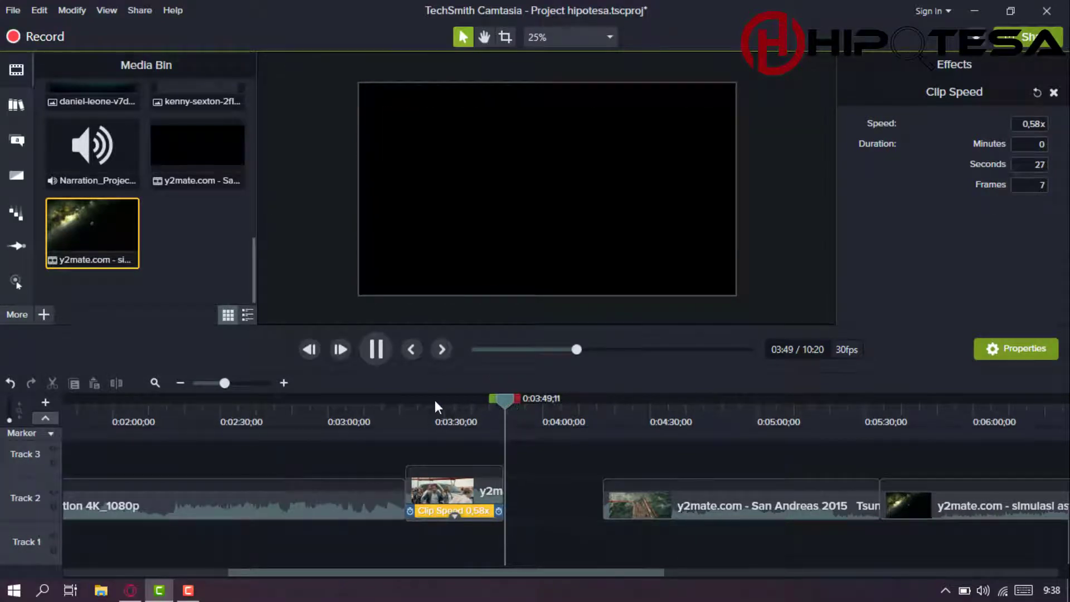
drag(425, 401, 366, 425)
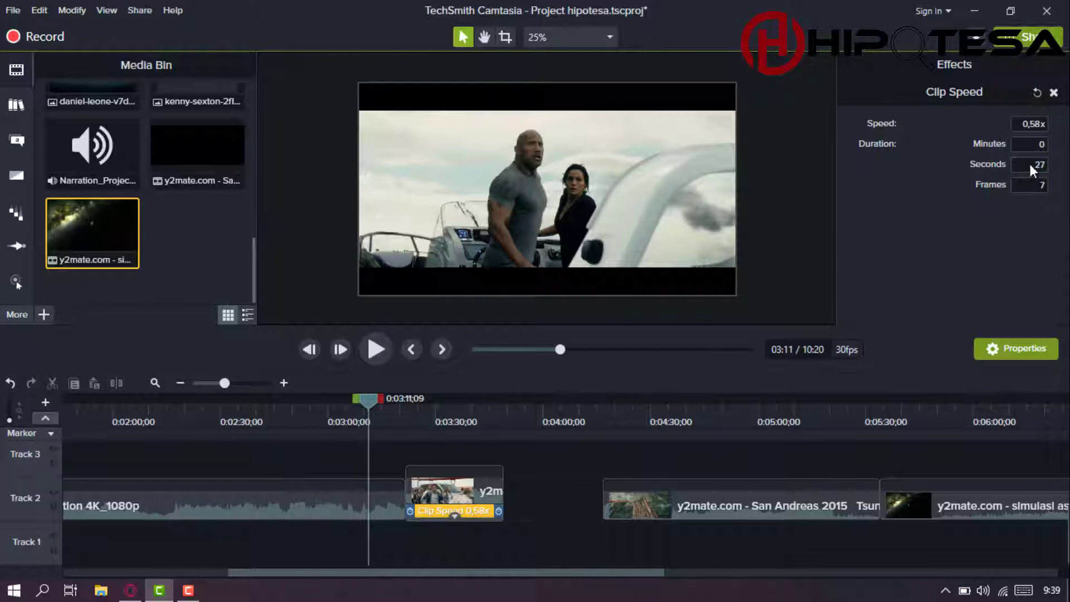
key(Tab)
key(Tab)
key(shift+Tab)
drag(366, 396, 435, 398)
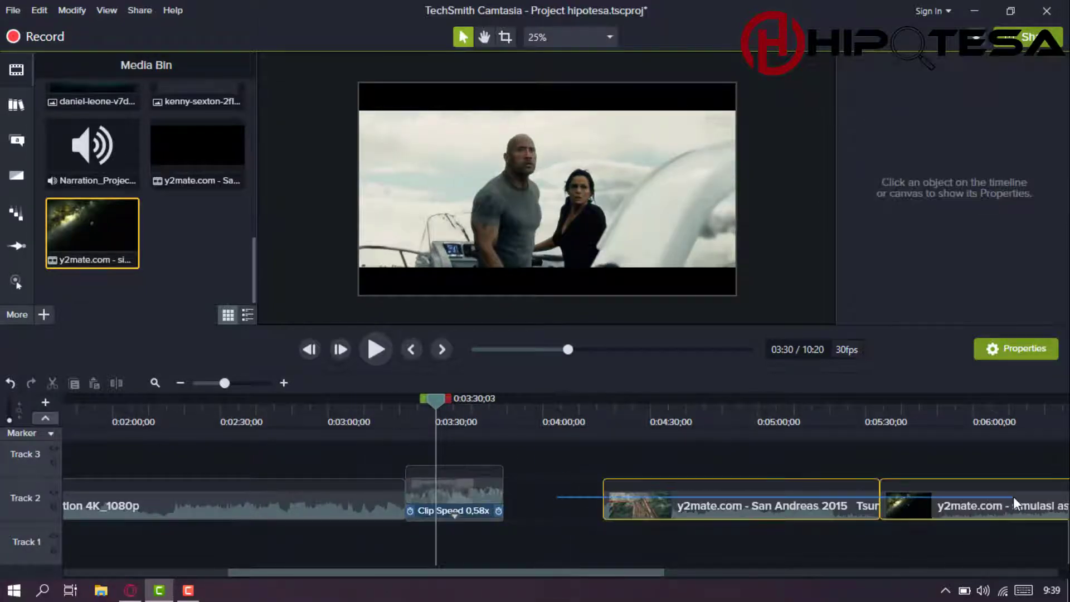
Select the two clips after the gap and move them together against the end of the slowed piece.
drag(1014, 497, 951, 518)
drag(833, 511, 725, 502)
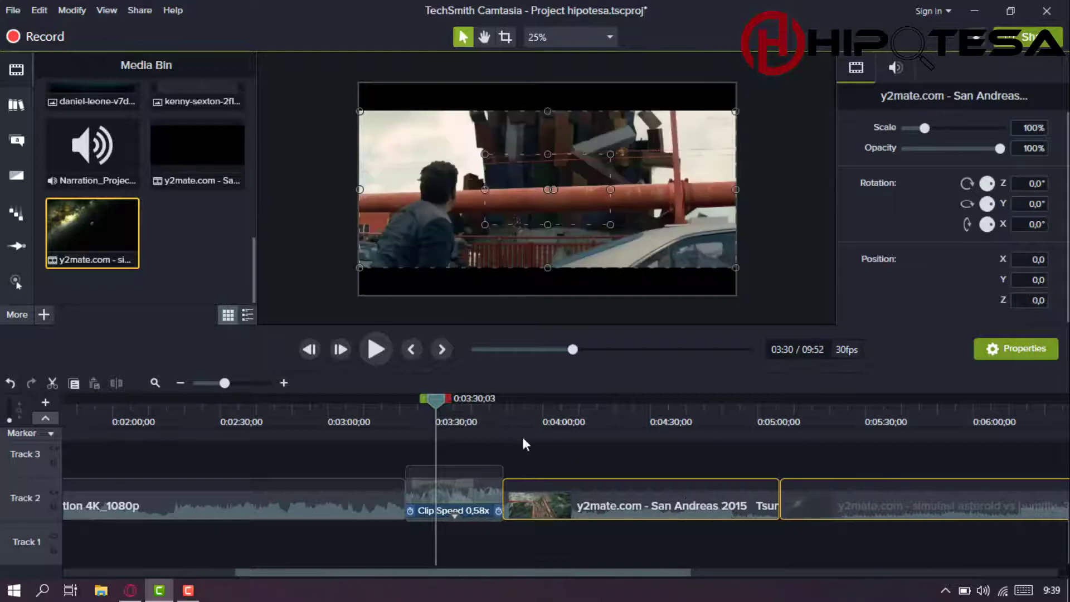
Enlarge the two selected clips to 300% scale, centred at position 0, so the asteroid video fills the canvas.
click(717, 401)
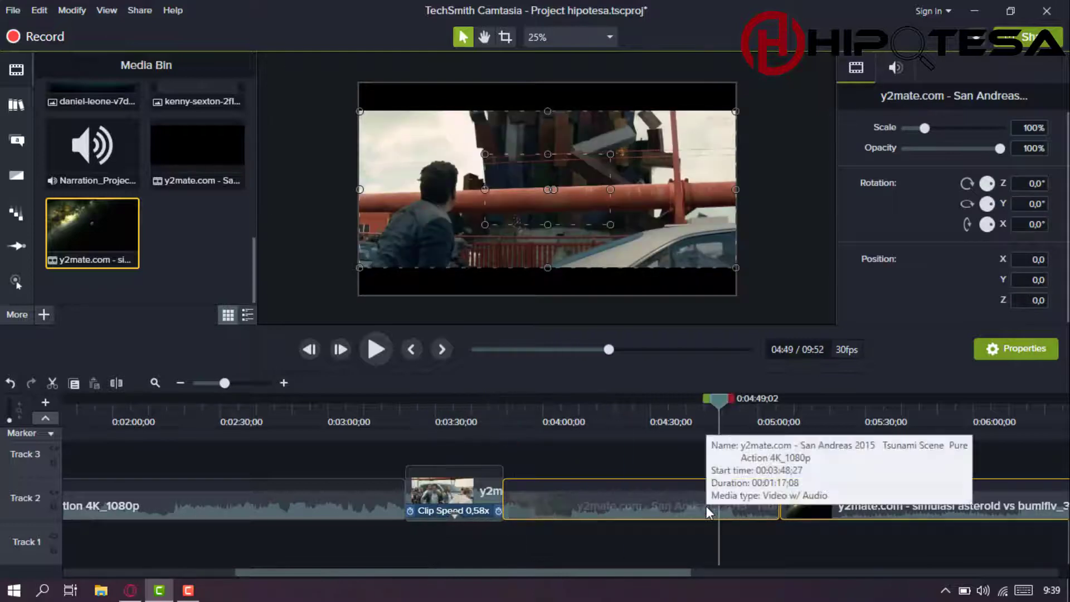
scroll(707, 506, down, 2)
scroll(707, 506, down, 1)
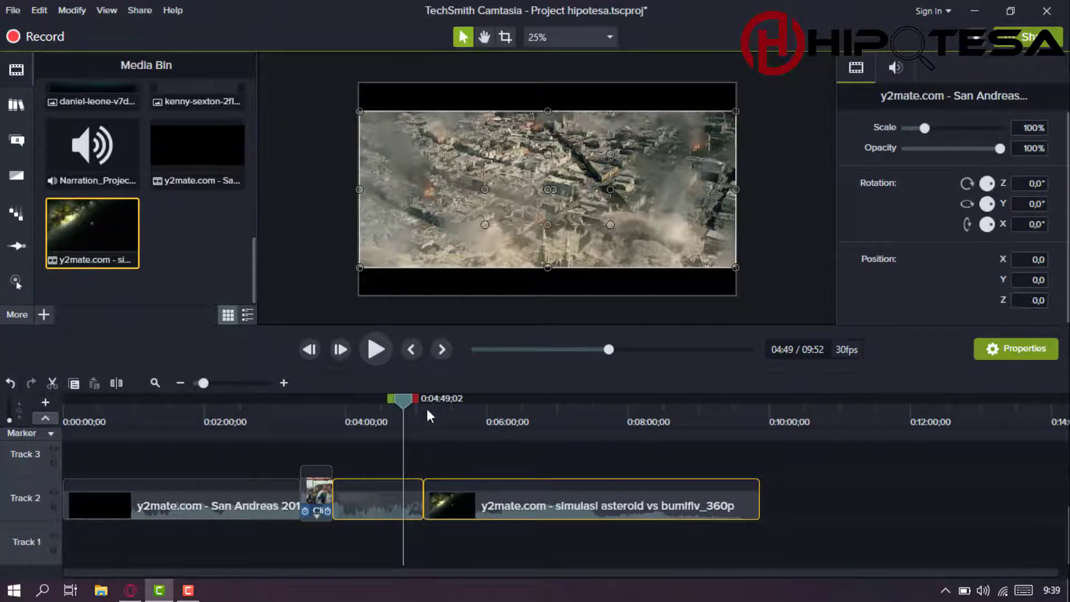
drag(398, 406, 435, 413)
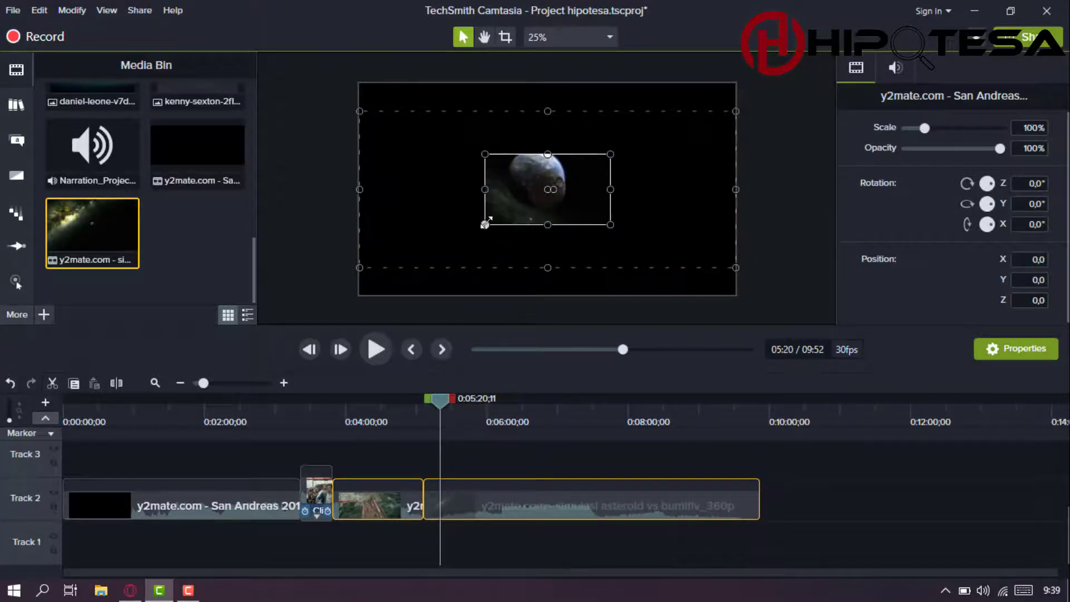
drag(486, 225, 360, 296)
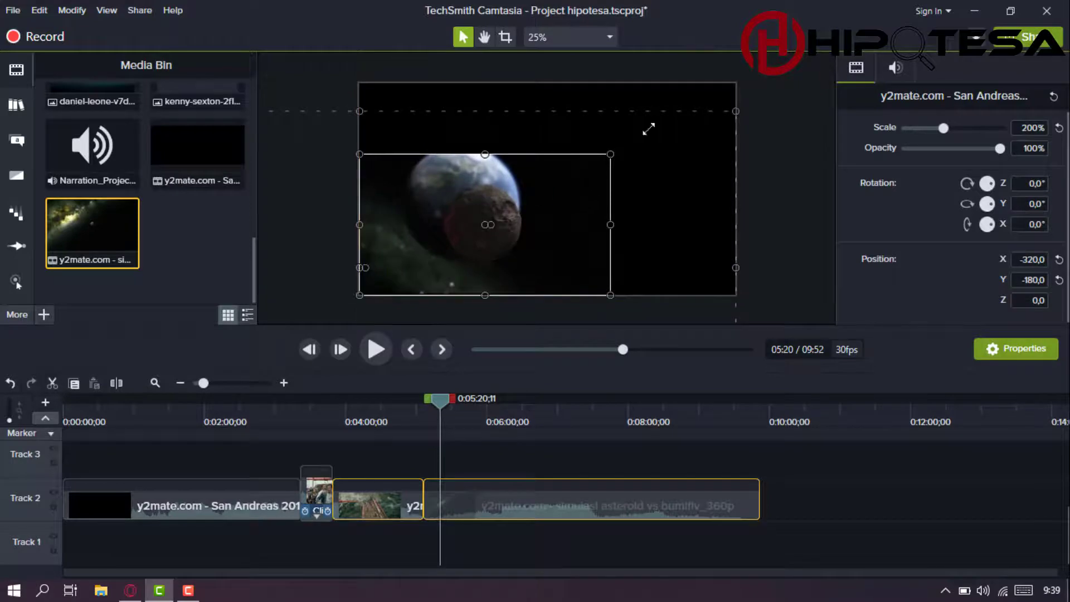
drag(669, 116, 735, 84)
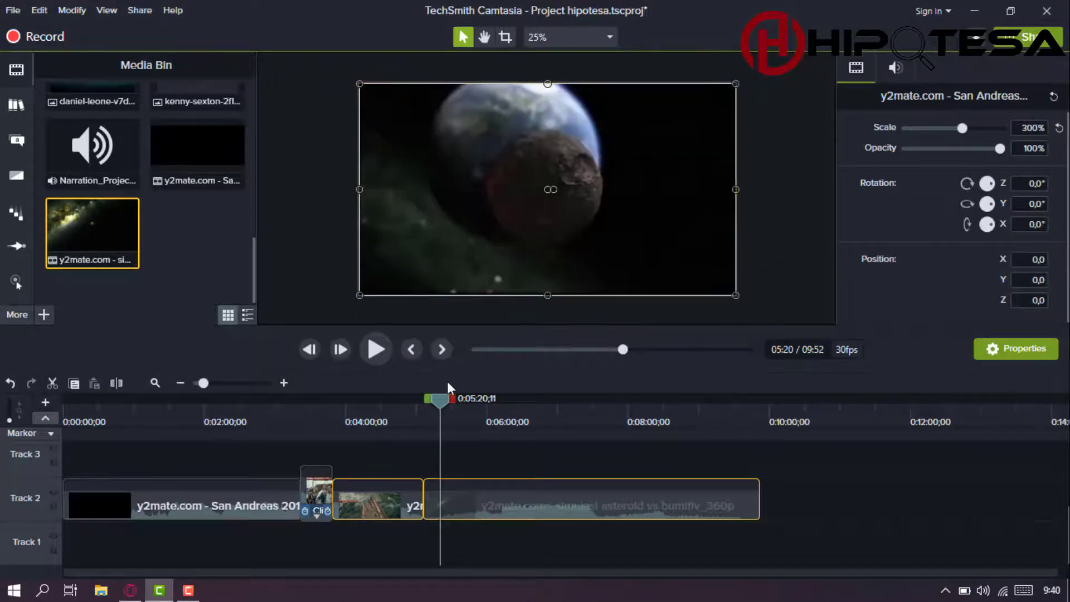
Split the asteroid clip on Track 2 at 0:06:05;00 and again at 0:06:52;09.
drag(452, 397, 492, 419)
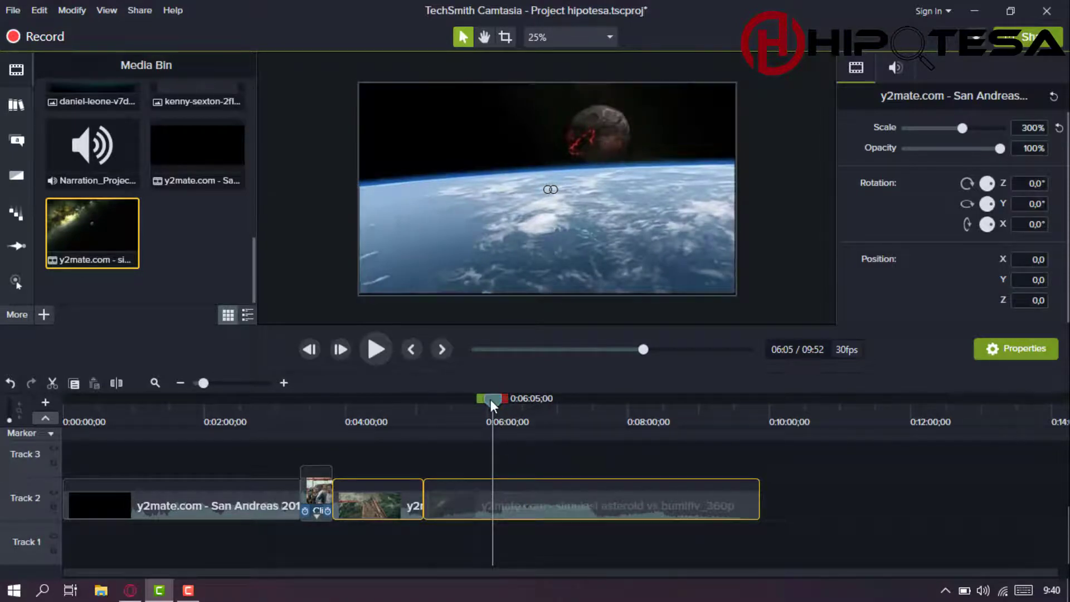
key(s)
drag(491, 399, 497, 399)
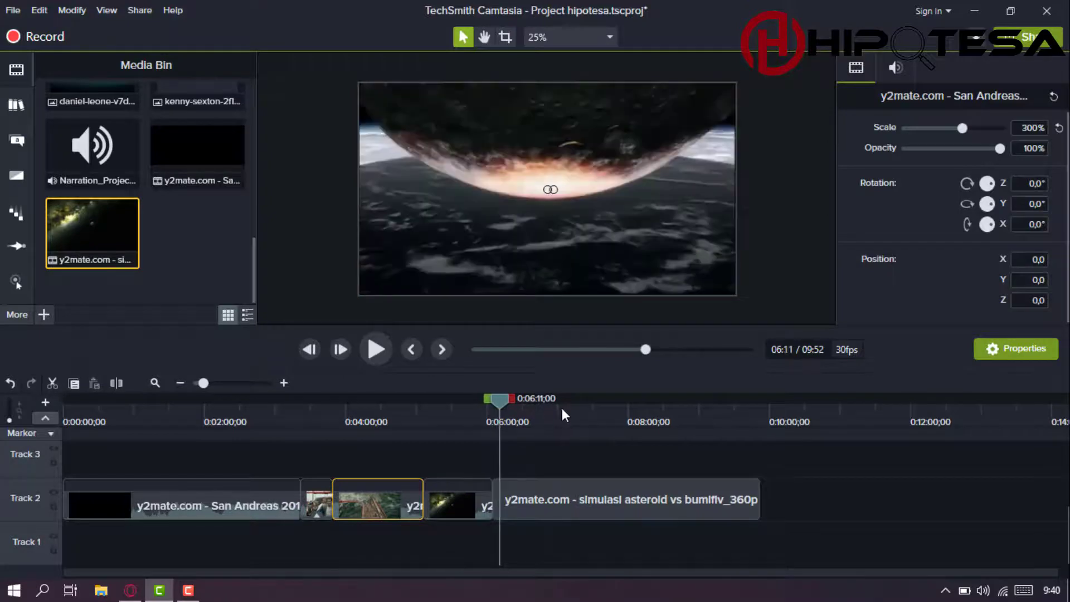
mouse_move(561, 409)
mouse_down()
mouse_move(589, 413)
mouse_move(553, 422)
mouse_move(563, 425)
mouse_up()
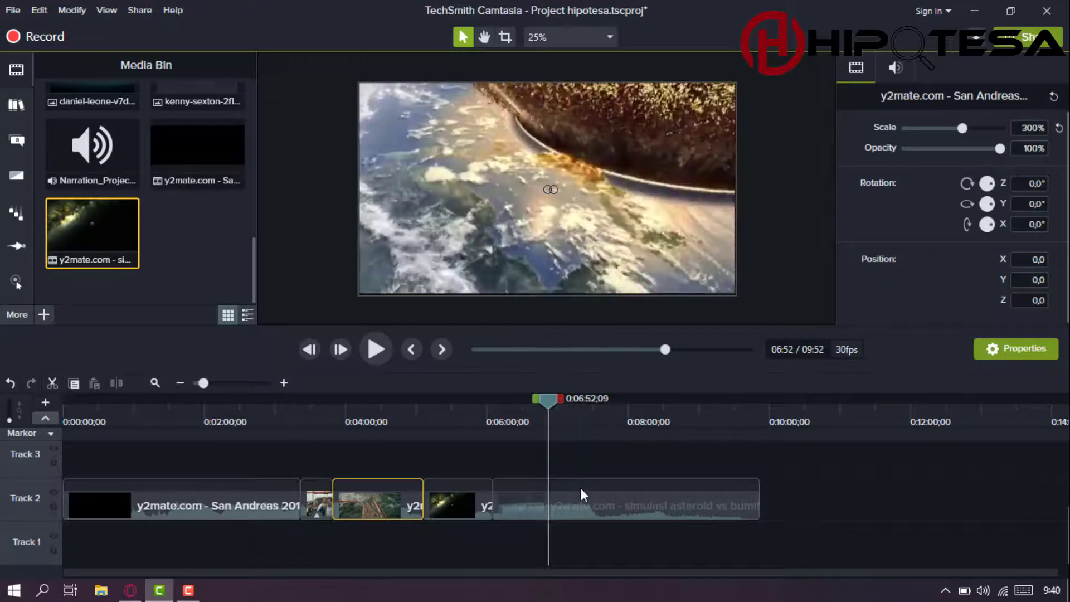
click(589, 514)
click(569, 465)
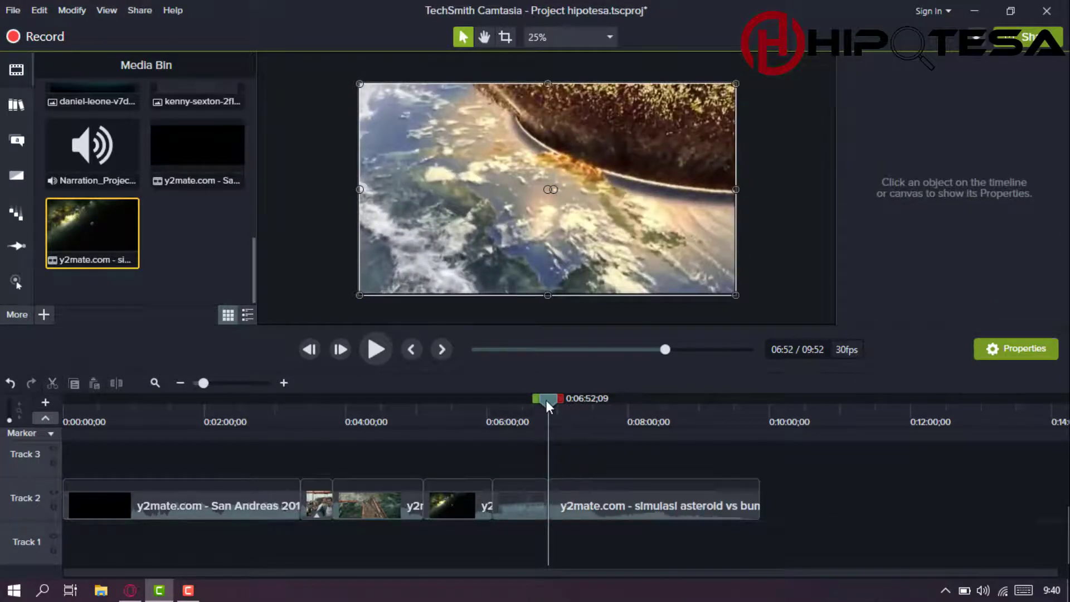
Move the last asteroid clip away to open a gap, and stretch a Clip Speed effect on the middle asteroid piece to fill it at 0,60x.
drag(583, 515, 618, 516)
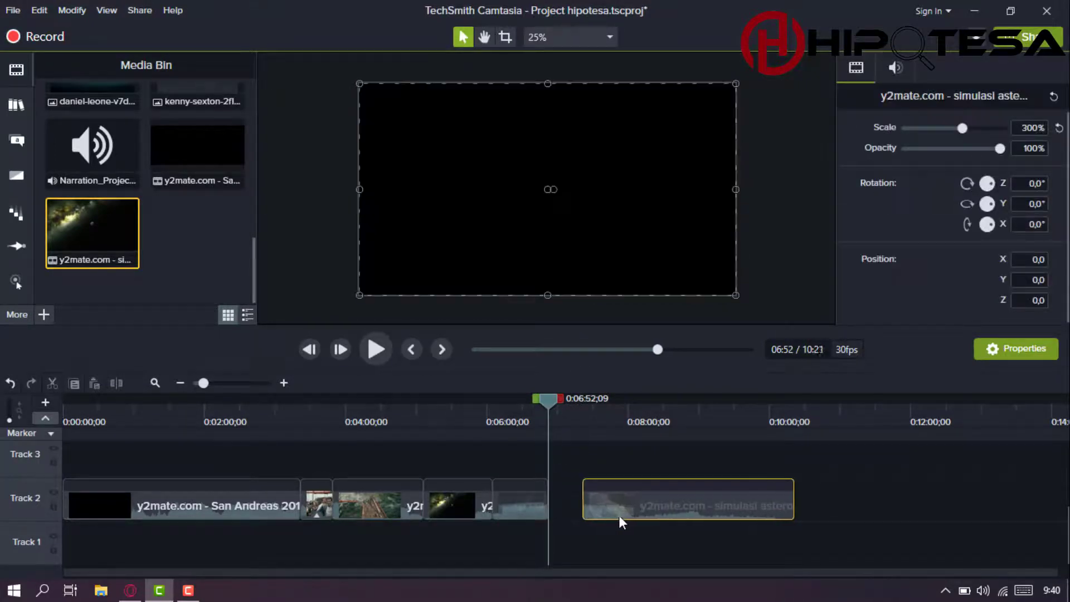
click(528, 507)
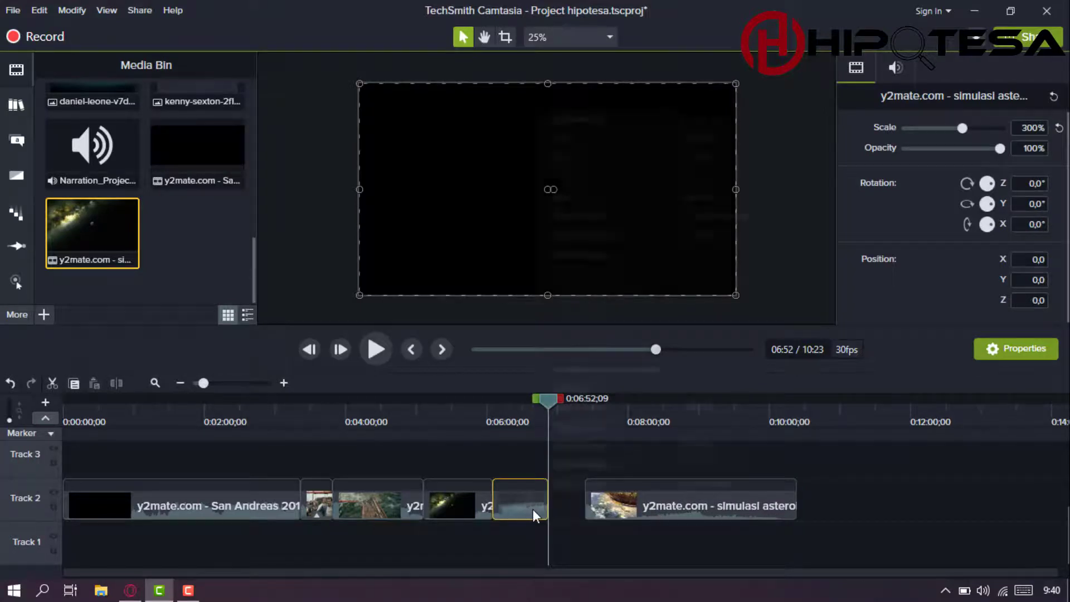
right_click(532, 509)
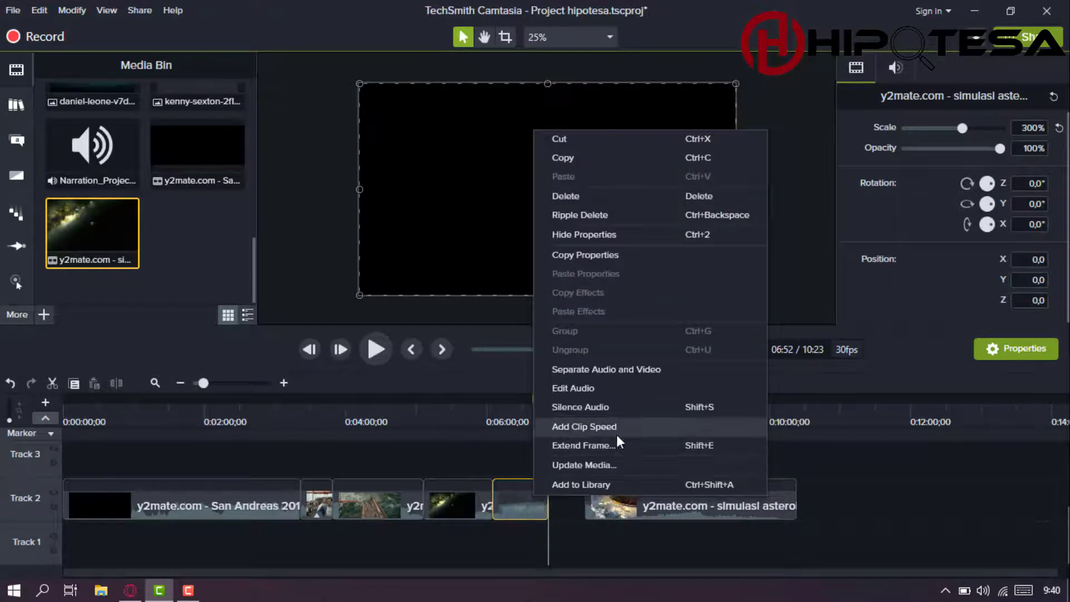
click(588, 427)
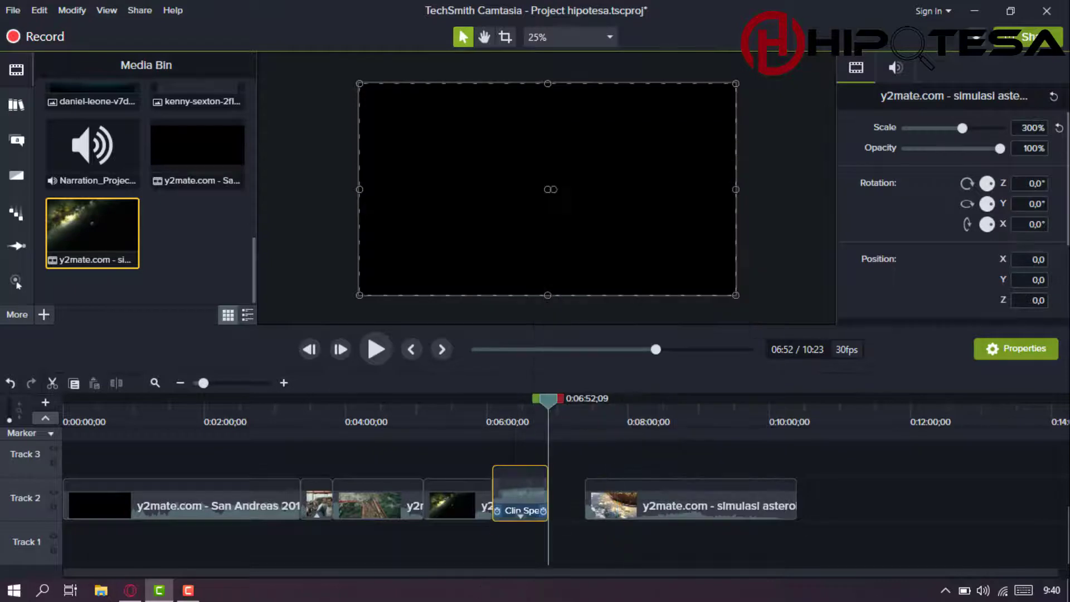
drag(545, 510, 591, 512)
Play back the slowed asteroid piece from its start at 0:06:05;20 and stop at about 0:06:45.
drag(540, 402, 489, 407)
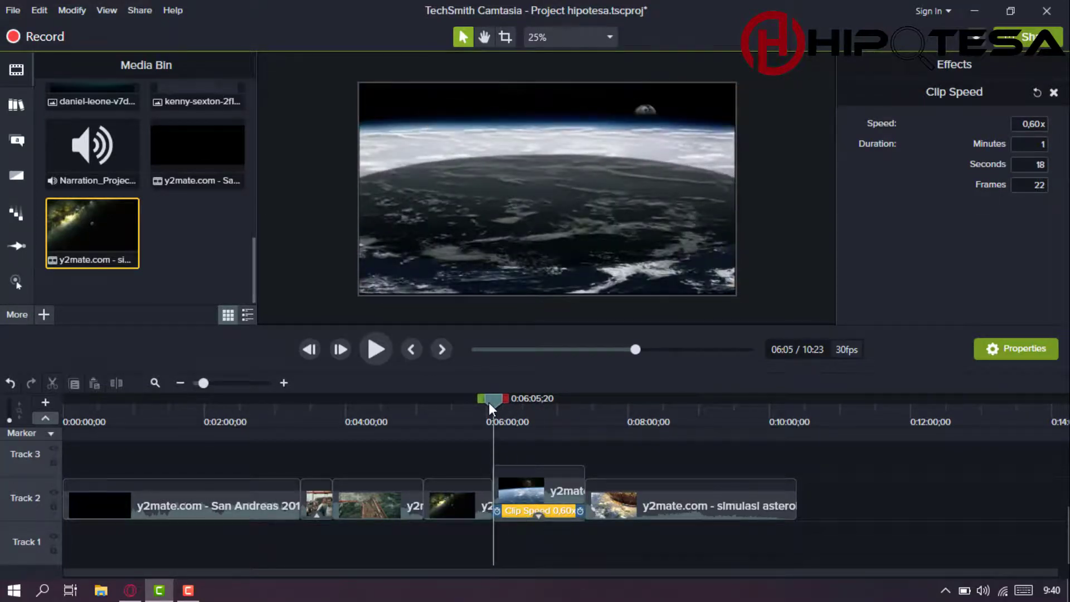
key(v)
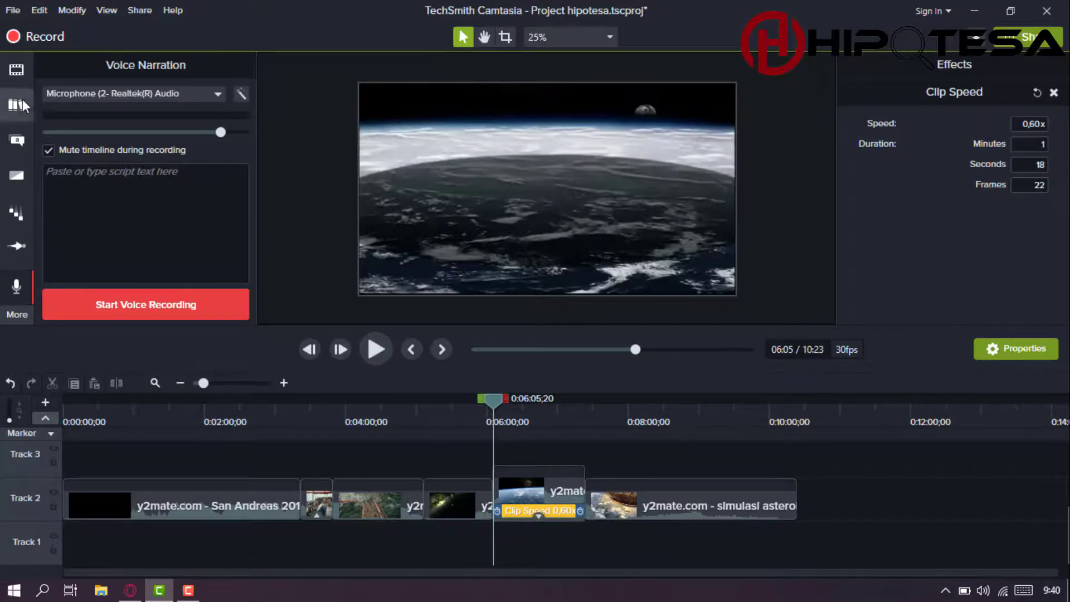
key(ctrl+1)
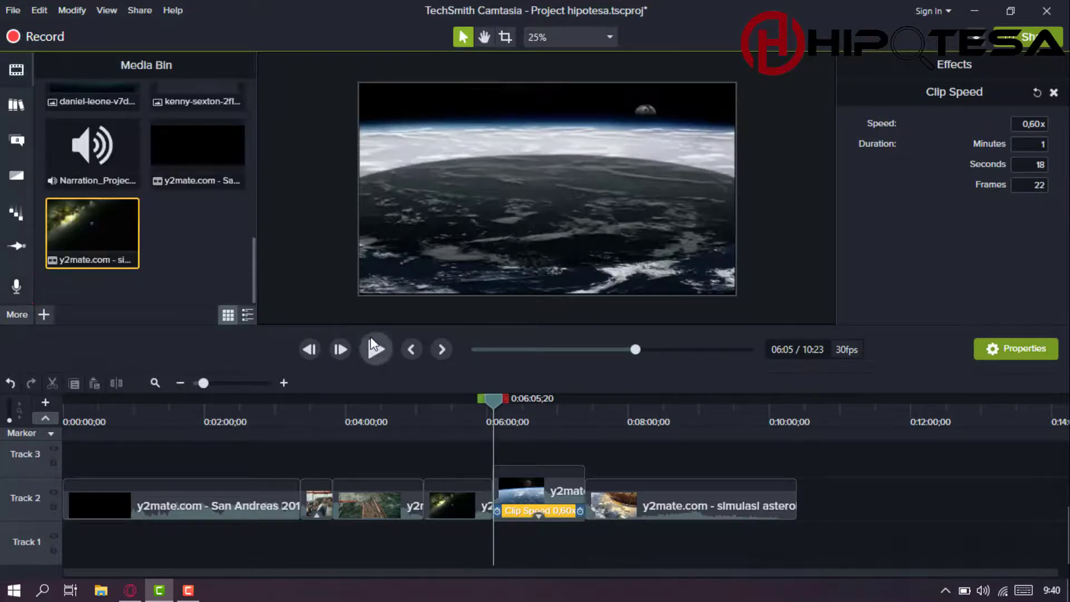
click(375, 351)
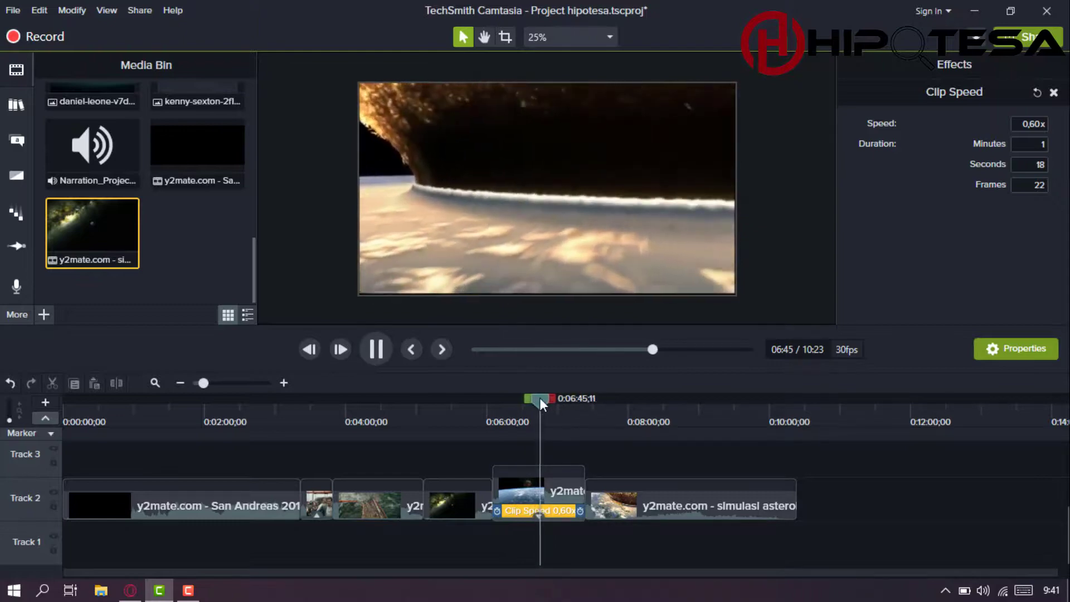
click(540, 398)
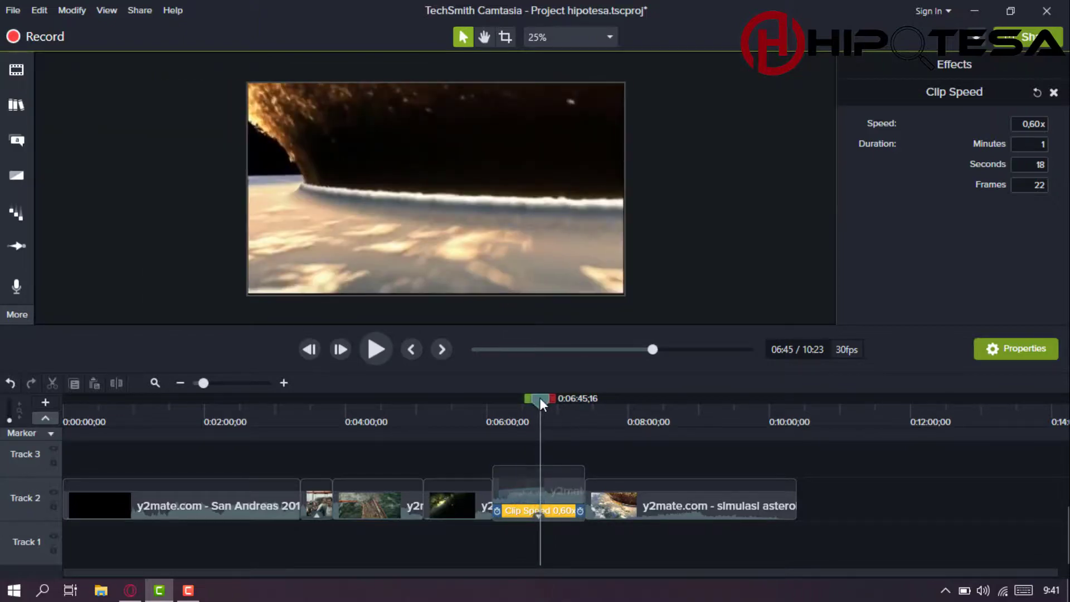